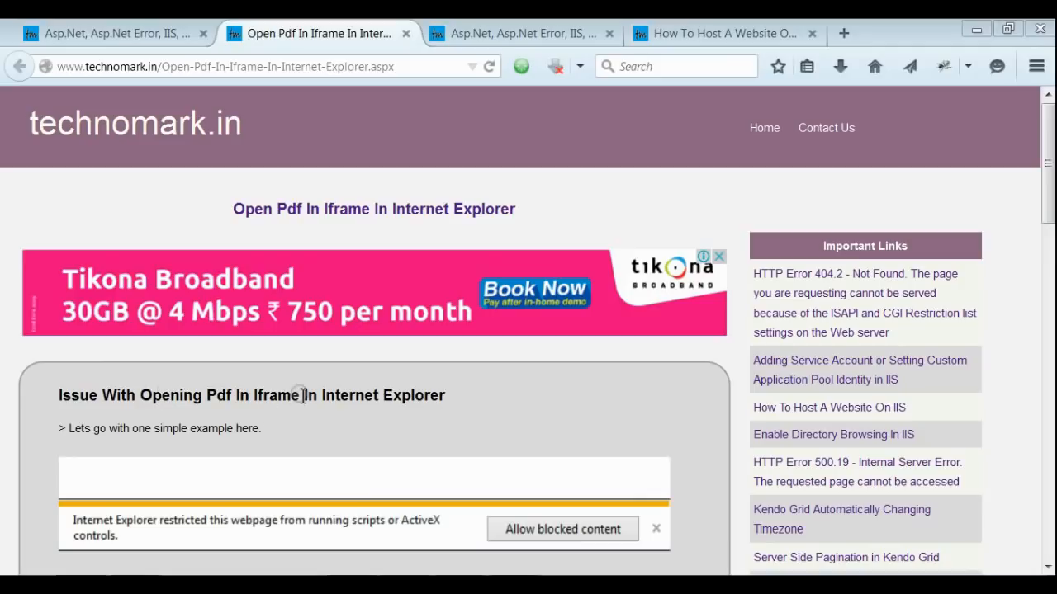
Step: Read the issue heading, marking 'Internet Explorer' as the browser blocking the iframe PDF
left_click_drag(322, 396, 475, 396)
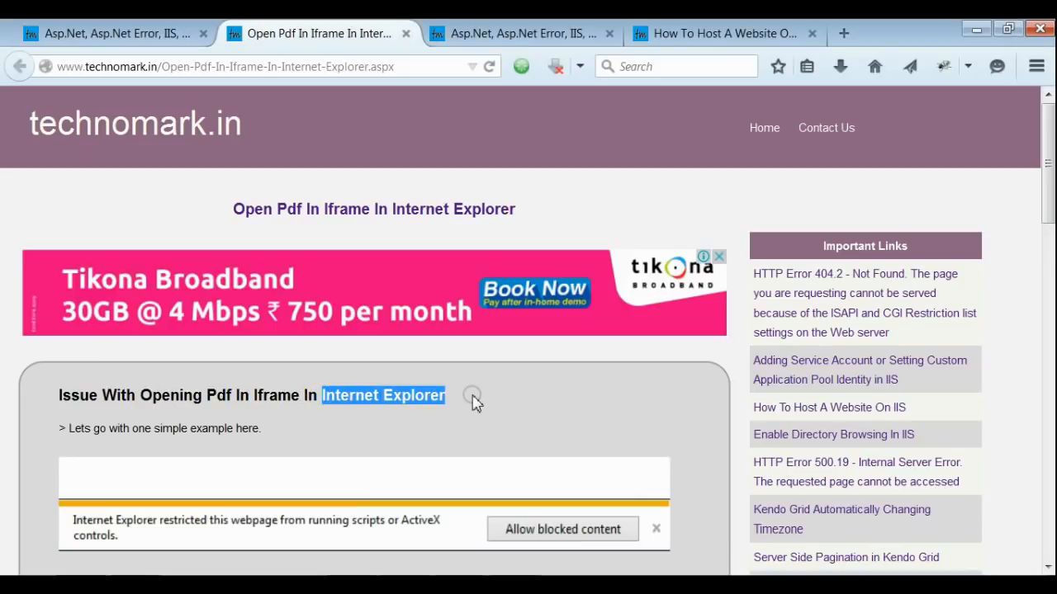
left_click(474, 397)
scroll(302, 333, "down", 3)
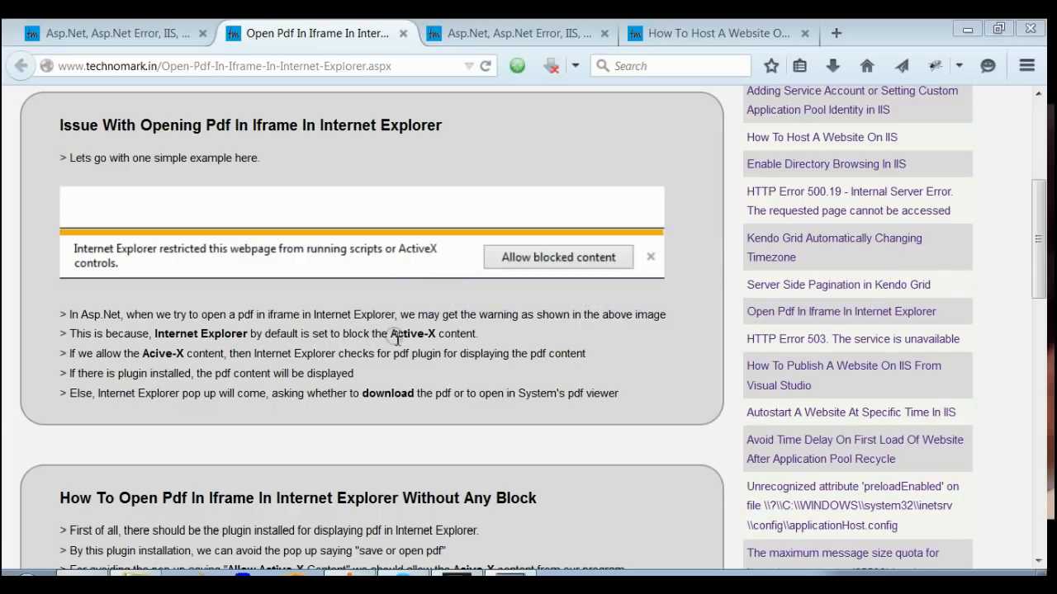
Step: Read both bullets noting Internet Explorer treats the iframe PDF as blocked 'Active-X content'
left_click_drag(391, 333, 478, 334)
left_click(475, 318)
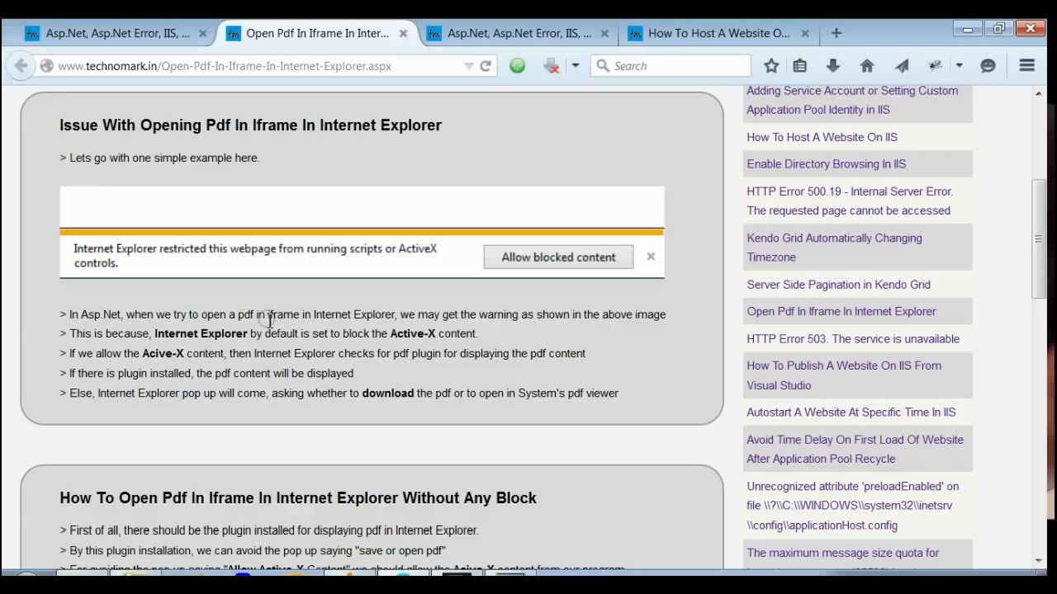
left_click_drag(269, 314, 298, 314)
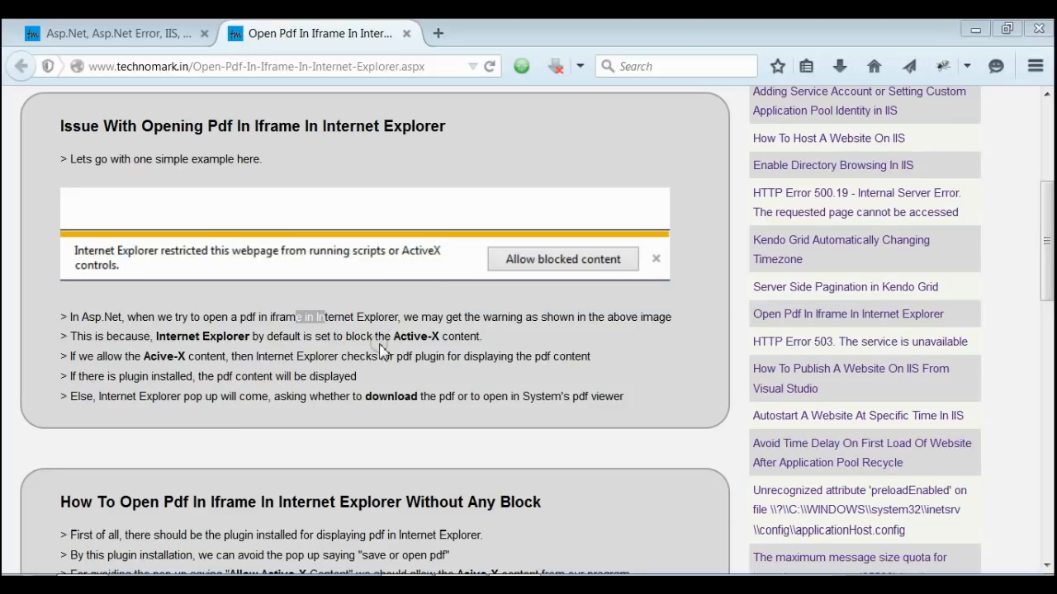
left_click_drag(393, 336, 481, 336)
left_click(490, 330)
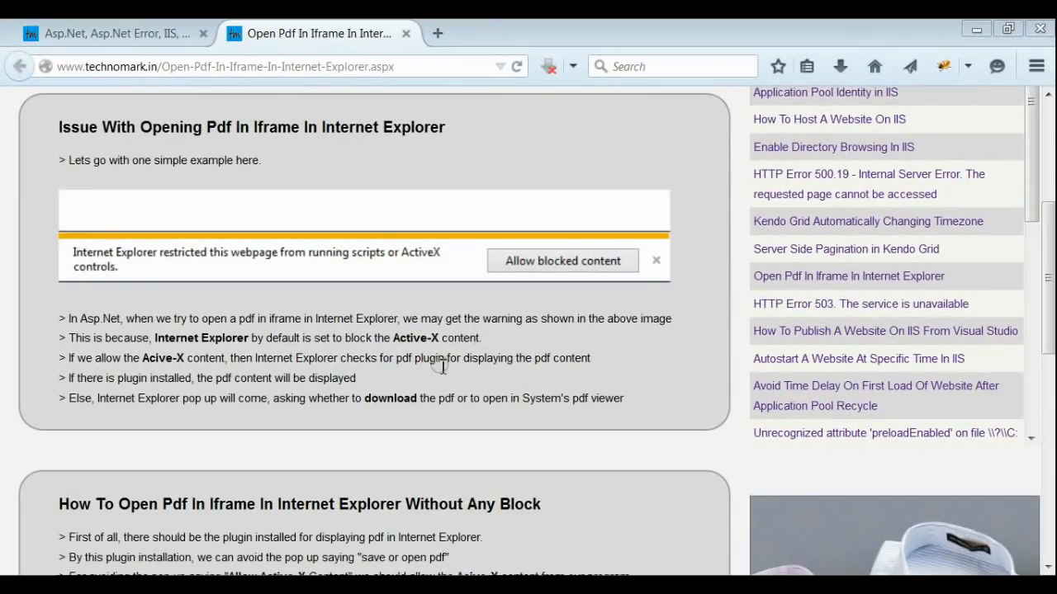
scroll(562, 429, "down", 1)
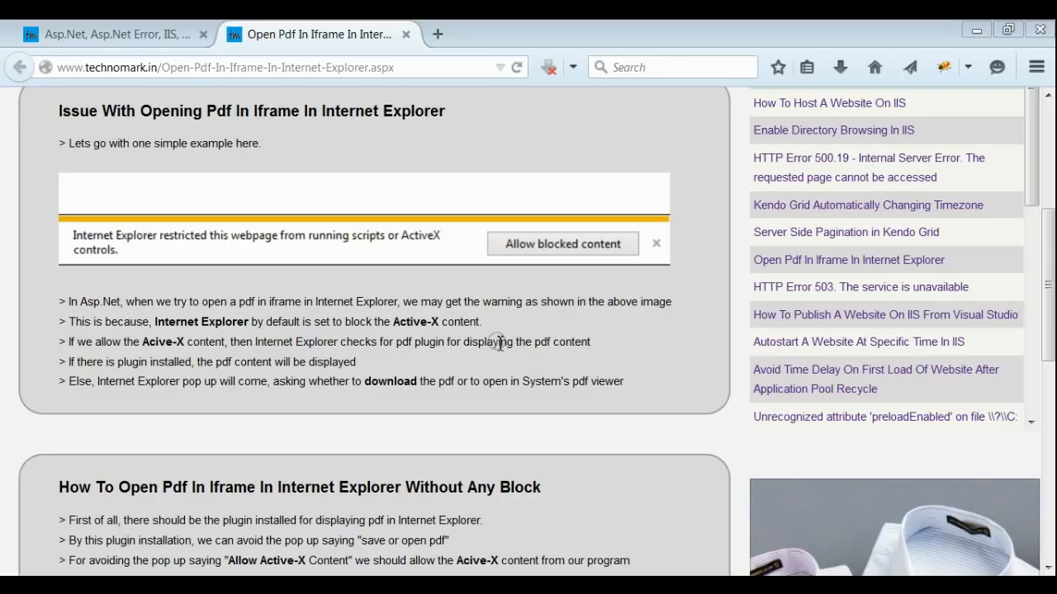
scroll(471, 460, "up", 5)
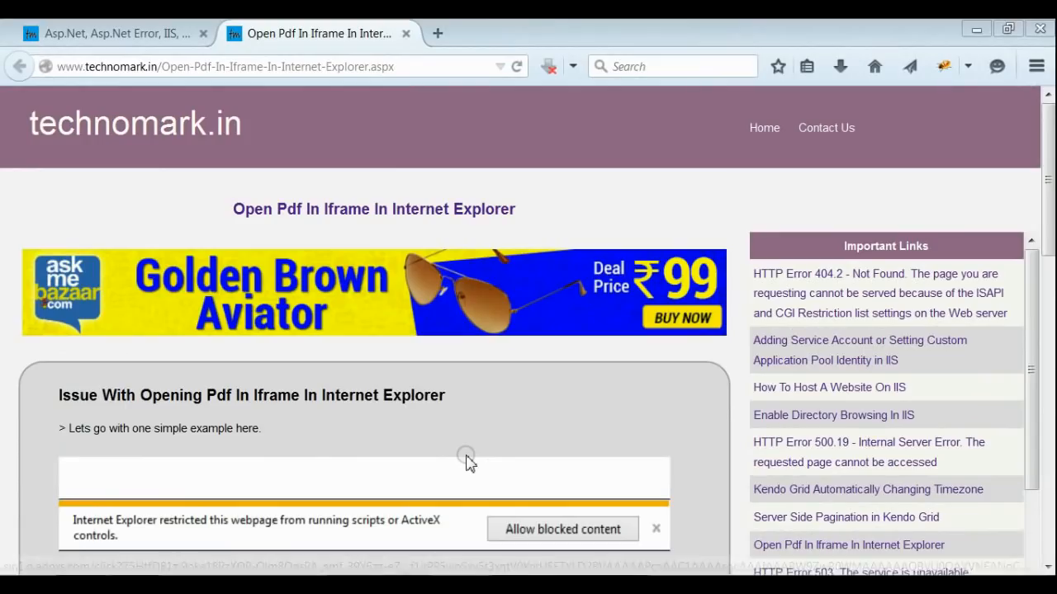
scroll(472, 429, "down", 8)
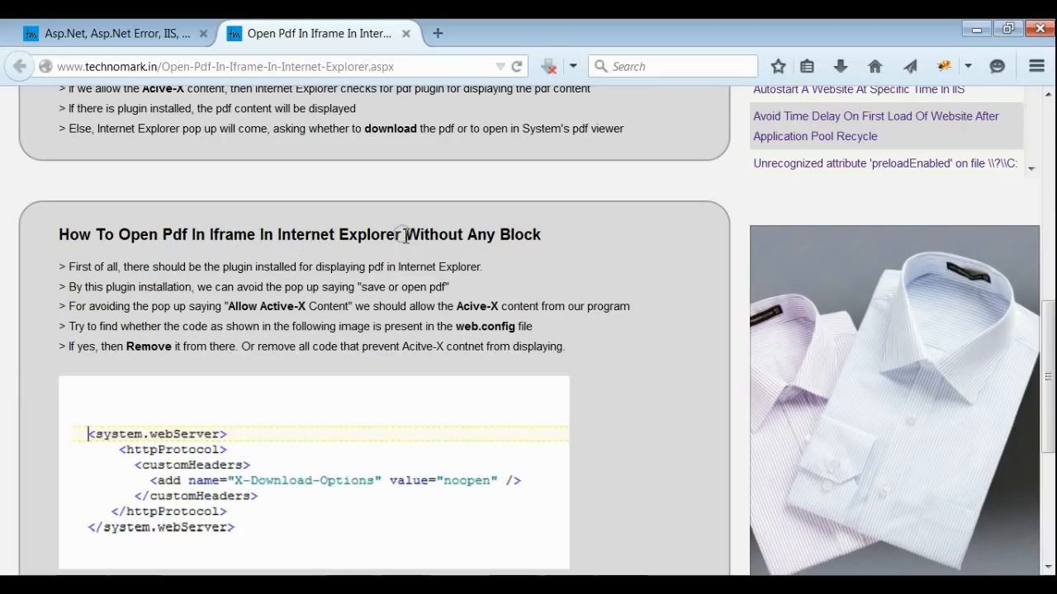
Step: Read the 'Without Any Block' section on checking the PDF plugin in Internet Explorer
left_click_drag(409, 235, 545, 235)
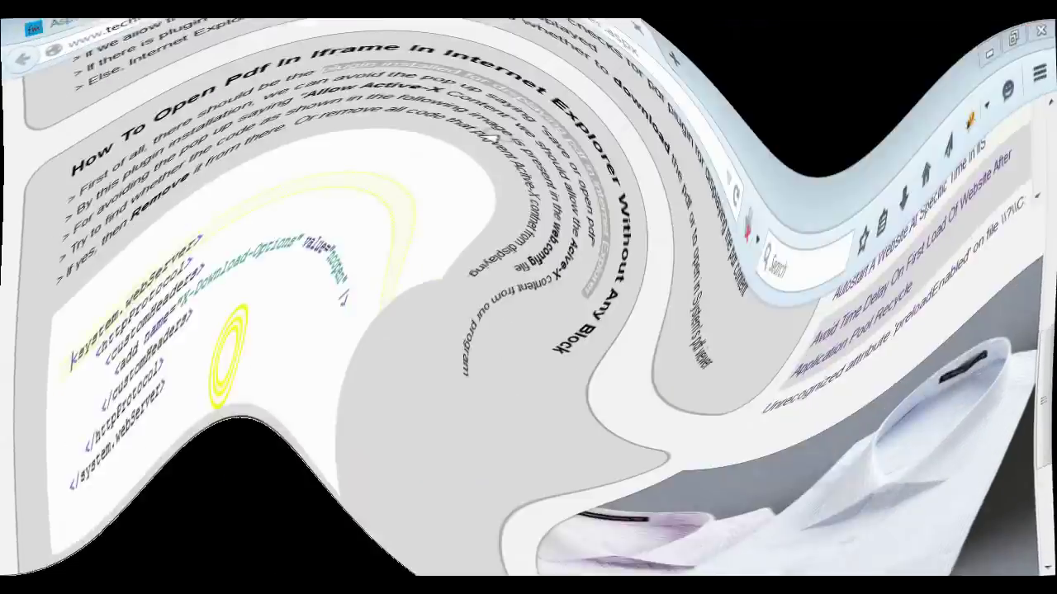
left_click_drag(223, 266, 482, 267)
left_click(370, 342)
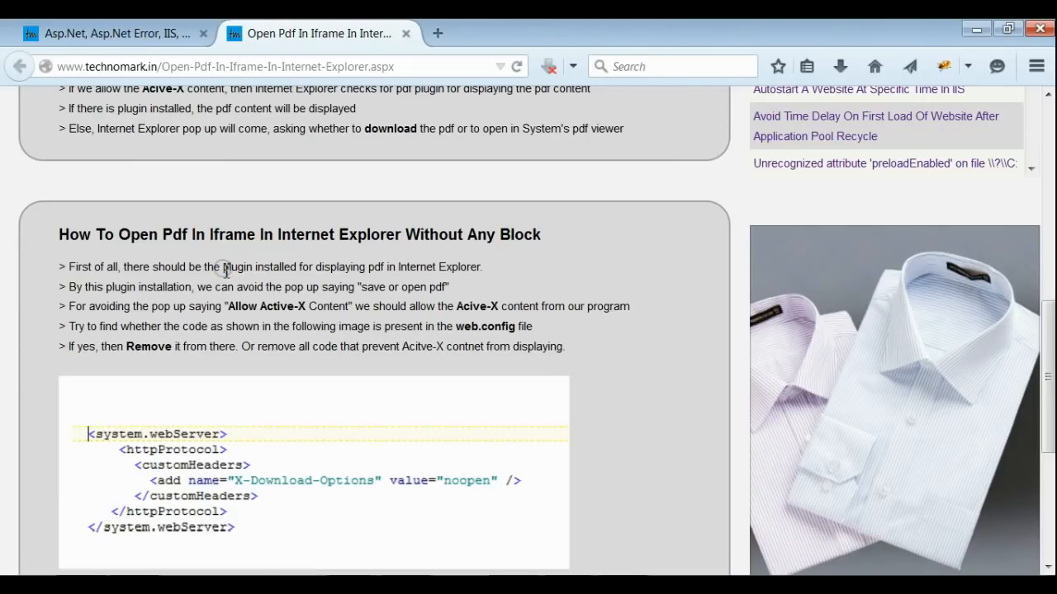
double_click(236, 267)
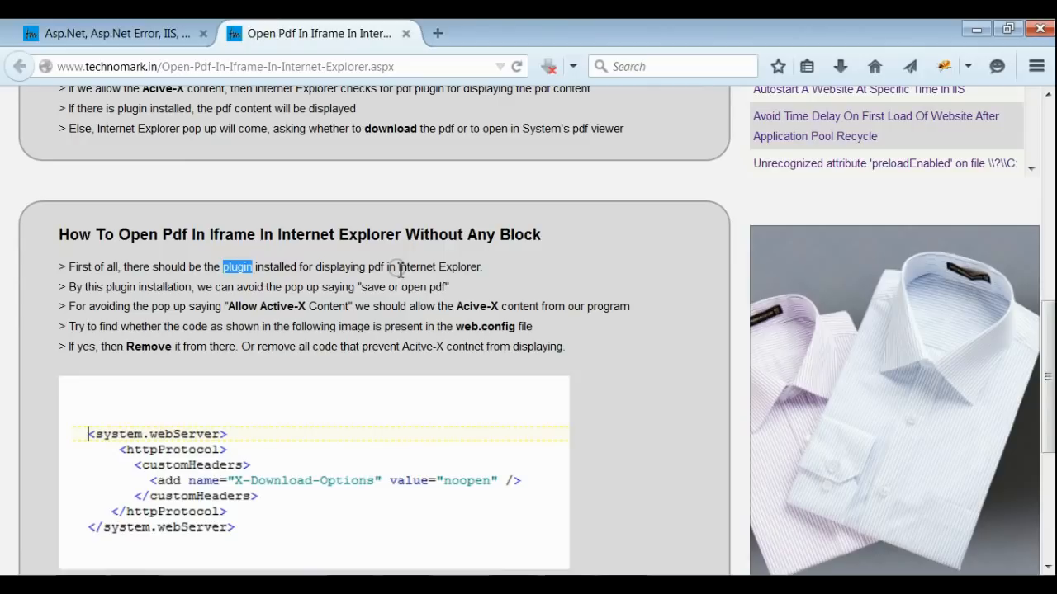
left_click_drag(400, 266, 504, 266)
left_click(495, 268)
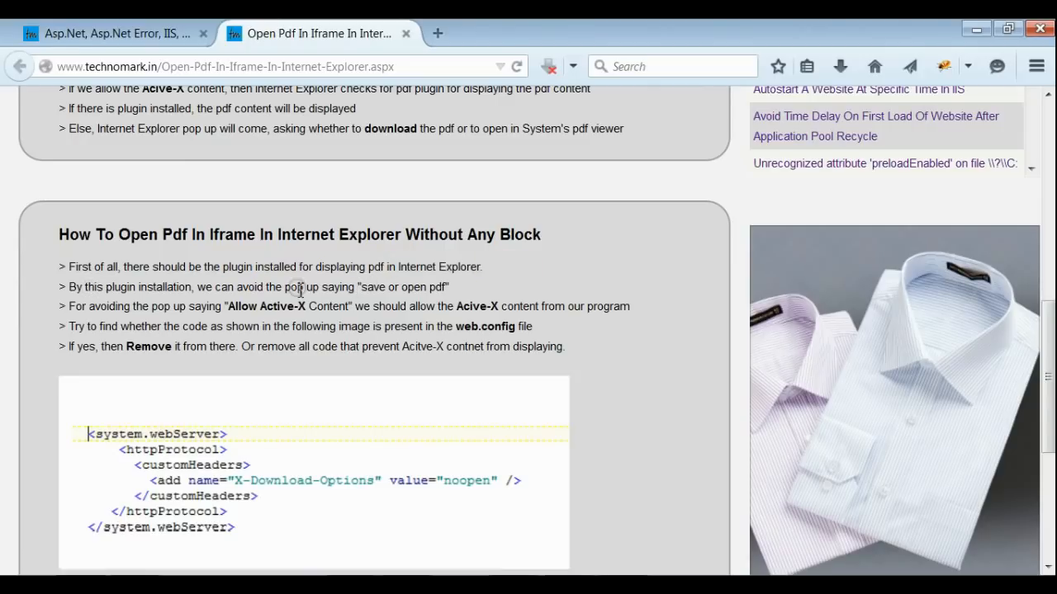
Step: Read the bullets quoting 'save or open pdf' and 'Allow Active-X Content' prompts
left_click_drag(361, 288, 453, 288)
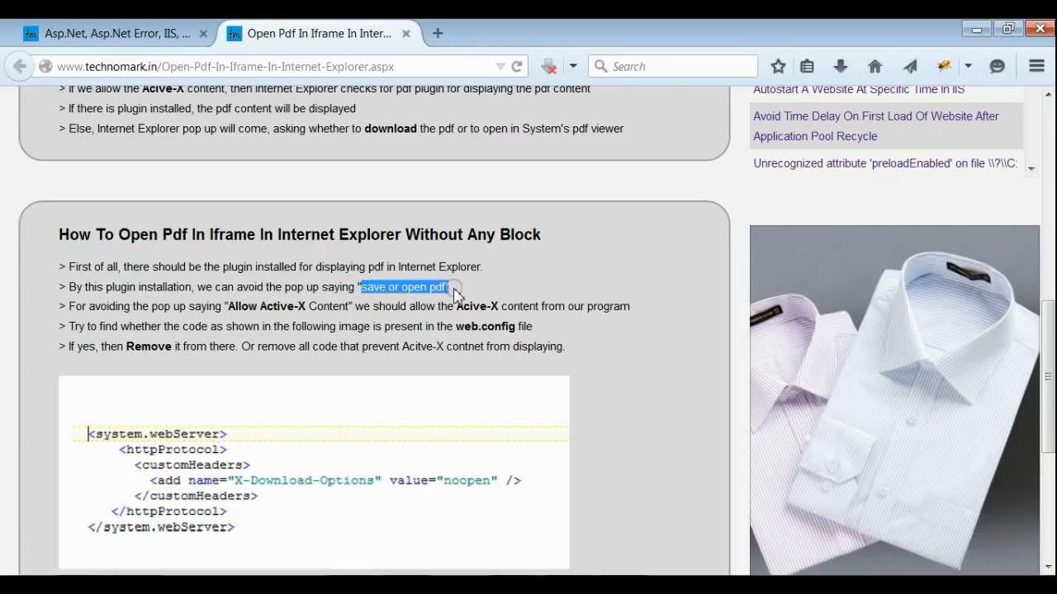
left_click(456, 291)
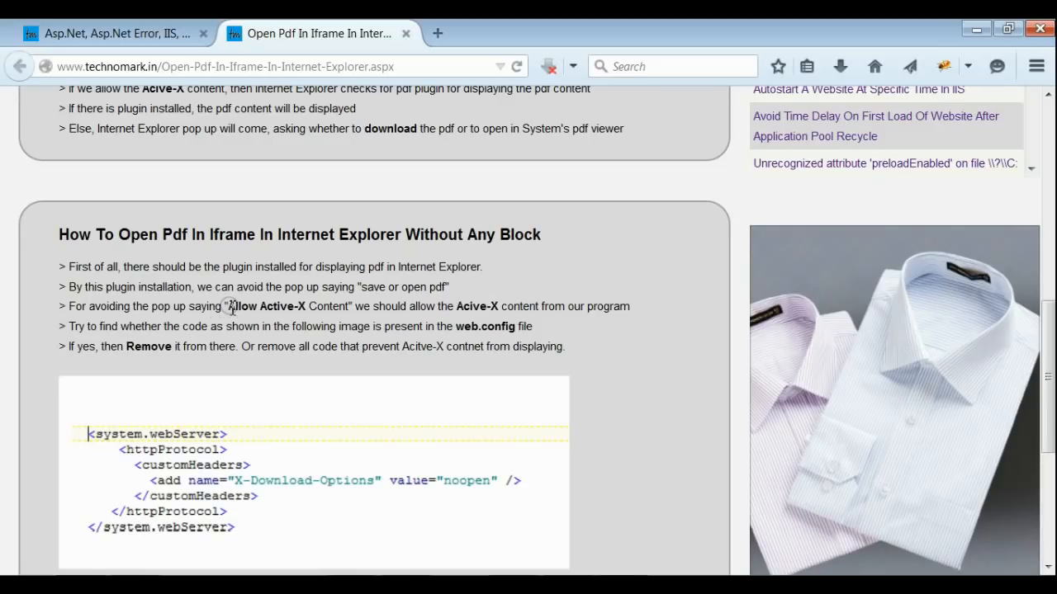
left_click_drag(230, 307, 351, 307)
left_click(355, 307)
scroll(347, 322, "up", 4)
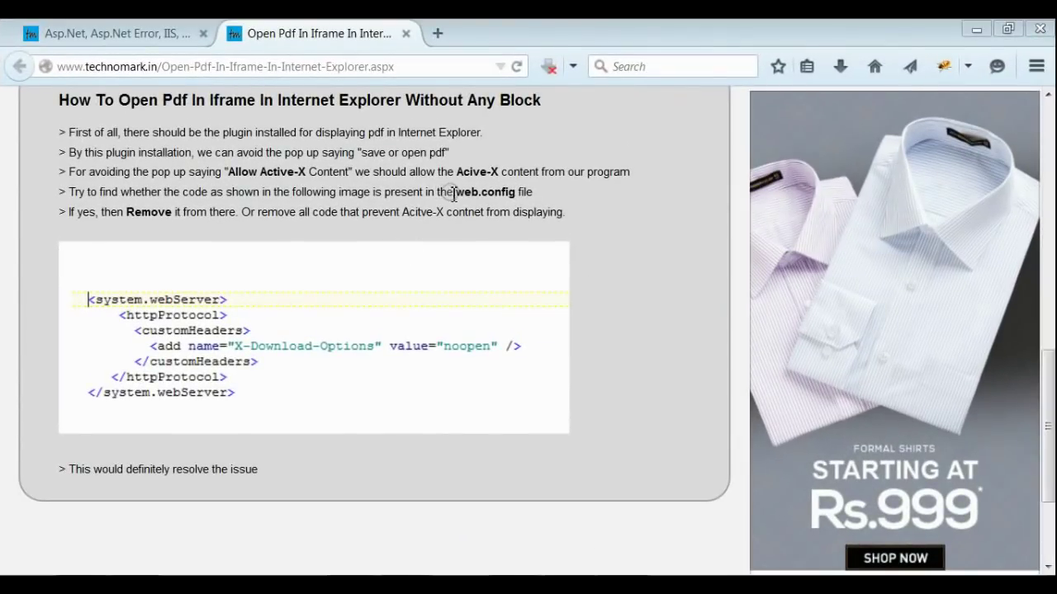
Step: Read the bullet on the X-Download-Options header to remove from the web.config file
left_click_drag(453, 193, 515, 193)
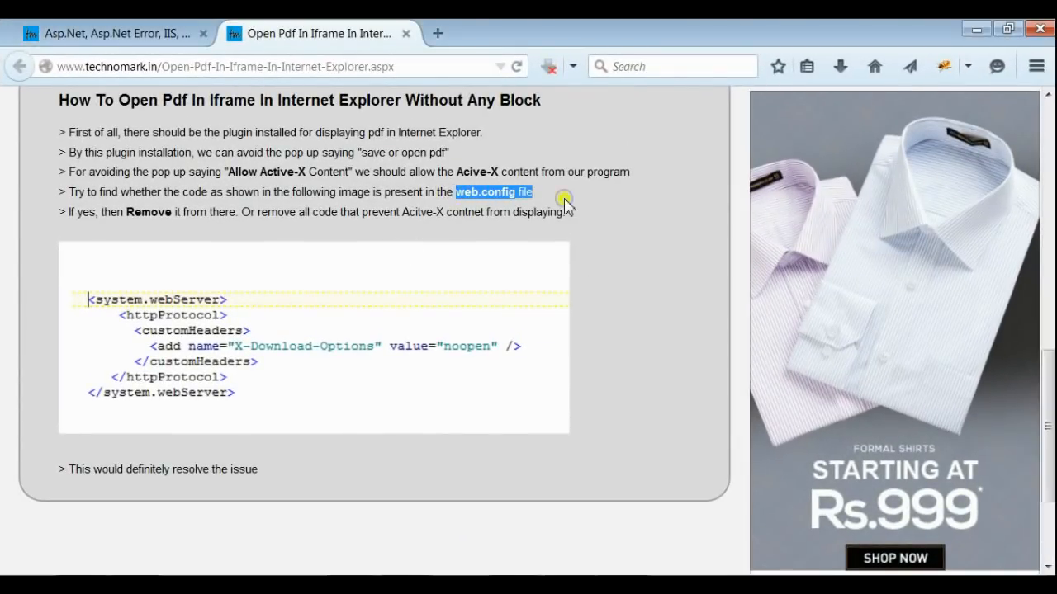
left_click(99, 236)
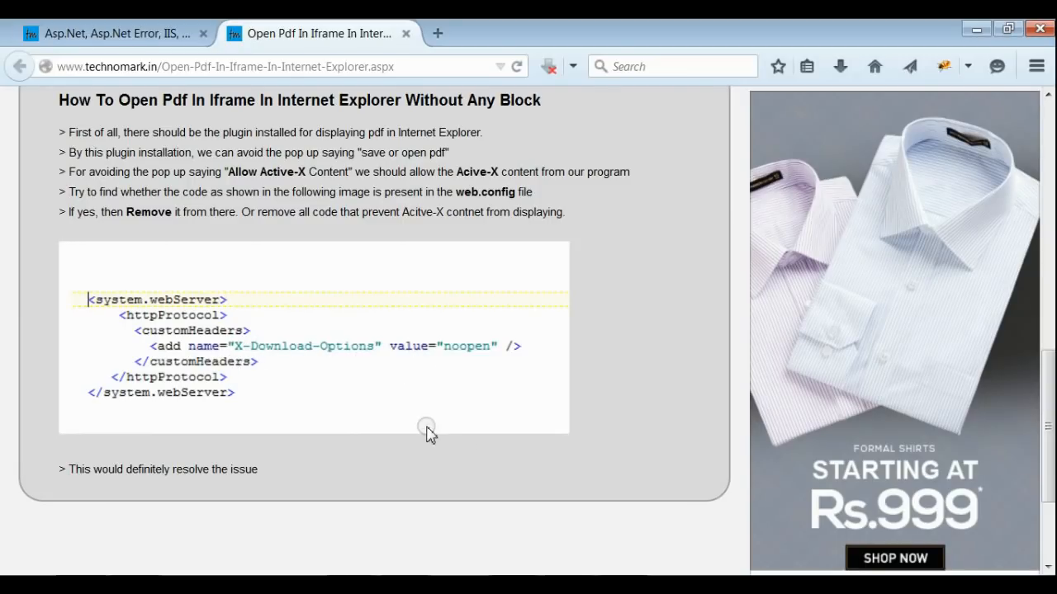
scroll(426, 431, "up", 10)
scroll(436, 421, "down", 8)
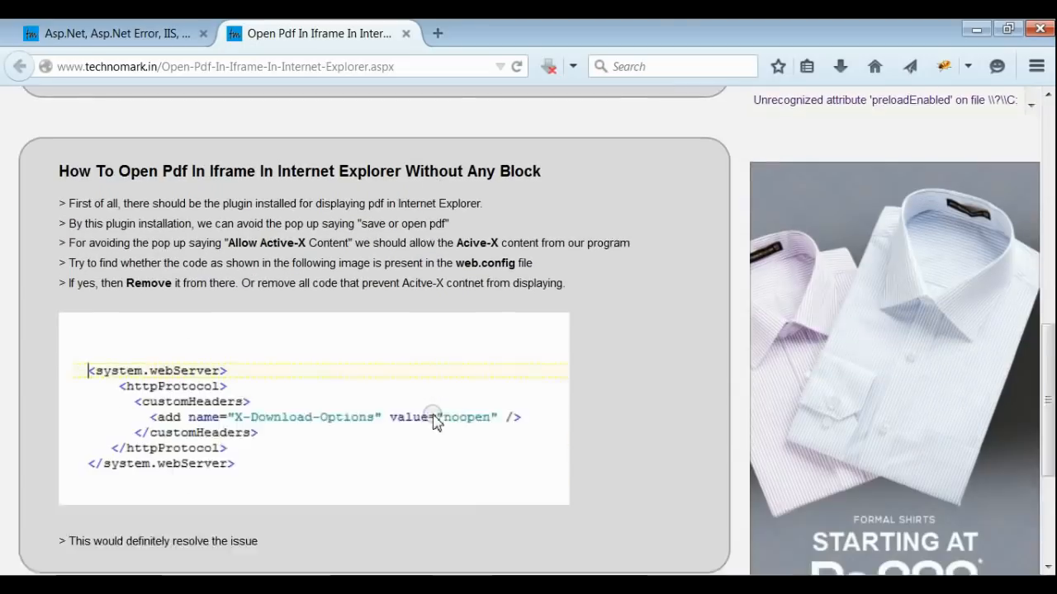
scroll(436, 421, "down", 1)
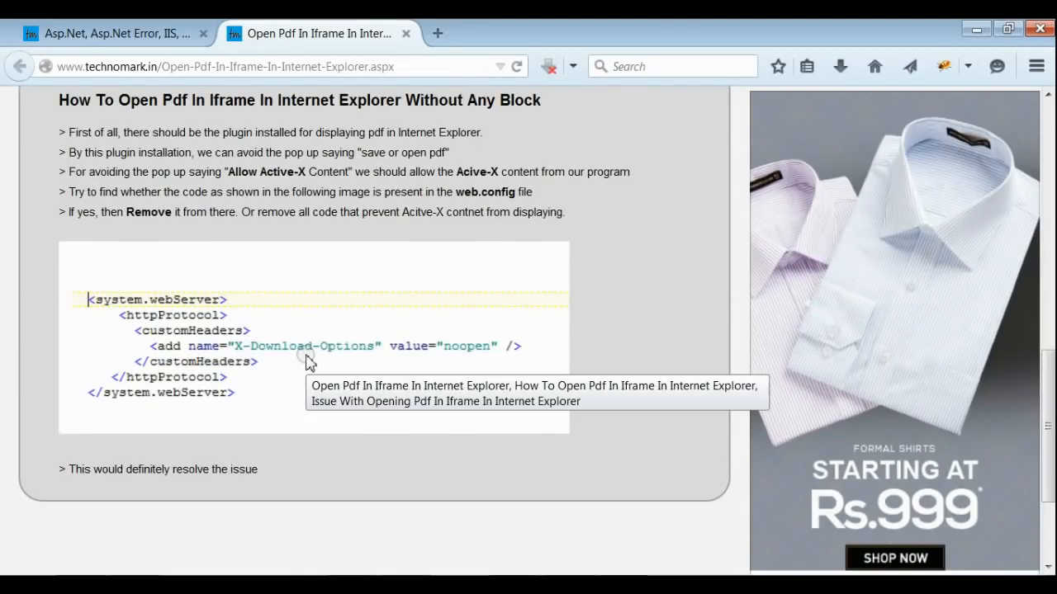
scroll(503, 537, "up", 10)
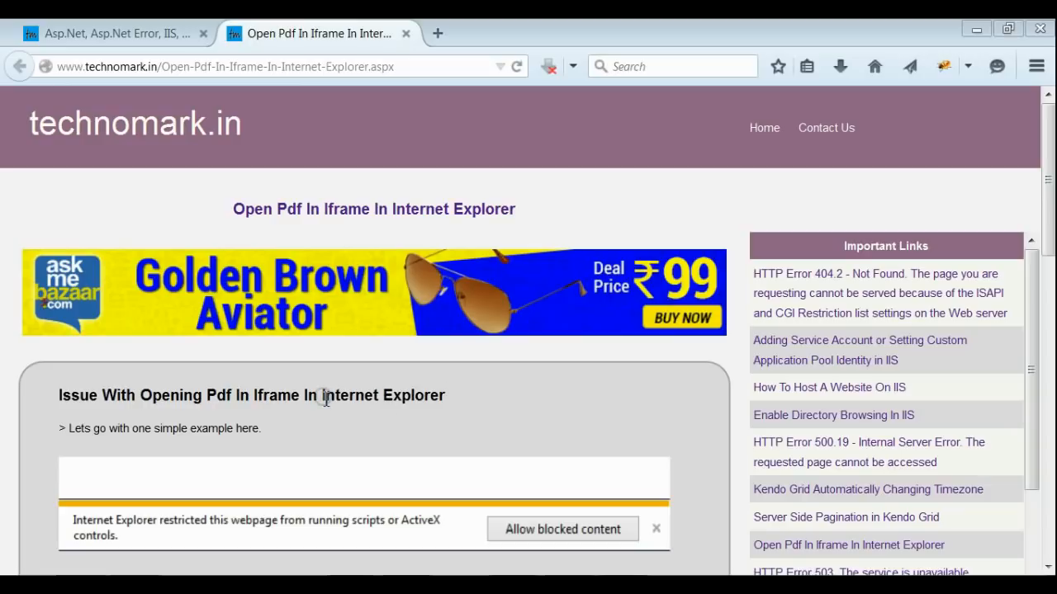
left_click_drag(323, 399, 450, 400)
left_click(538, 405)
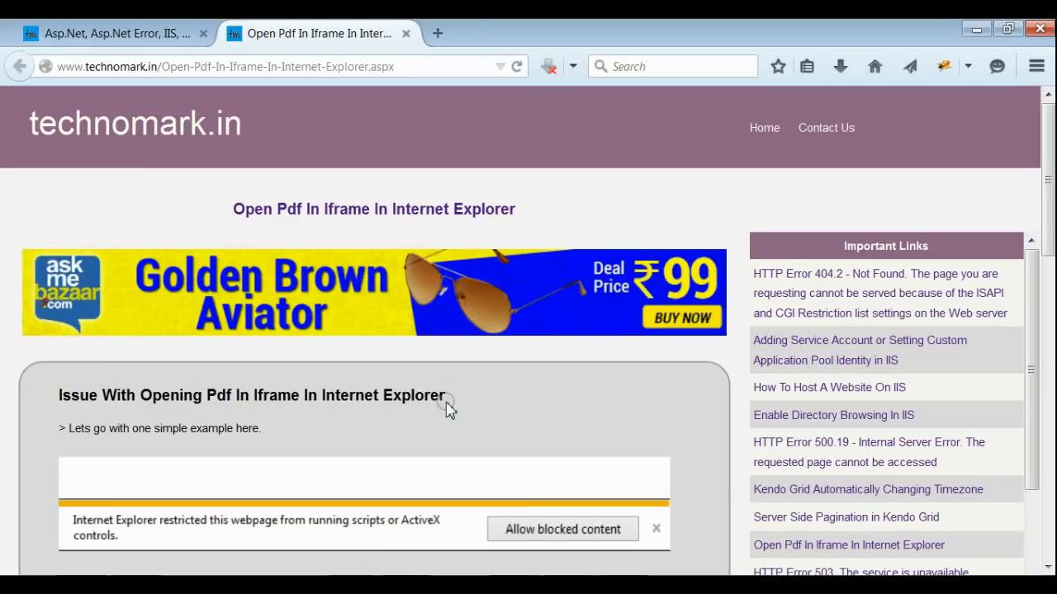
left_click_drag(8, 132, 284, 154)
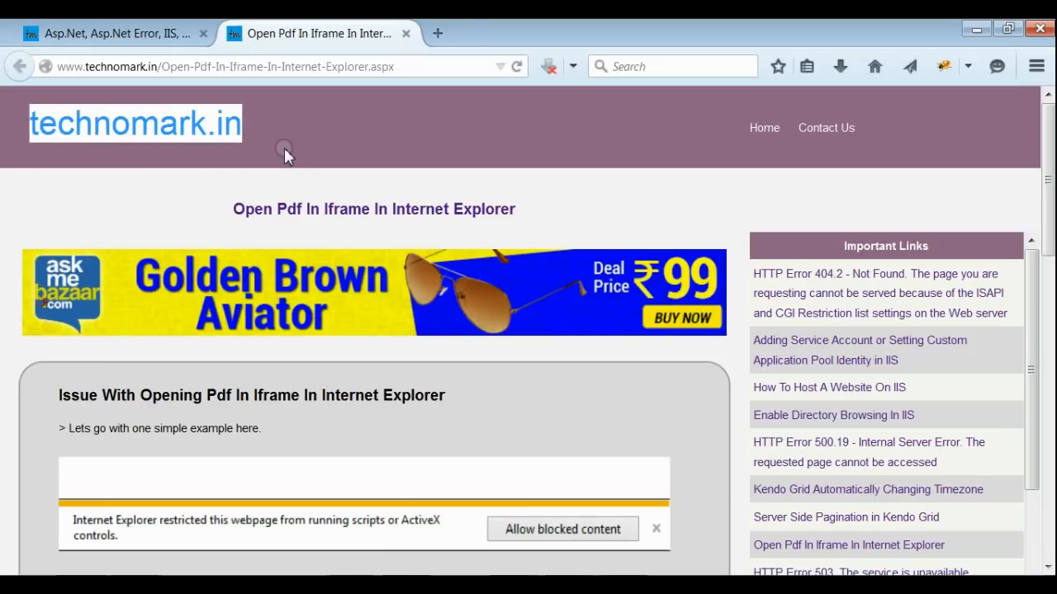